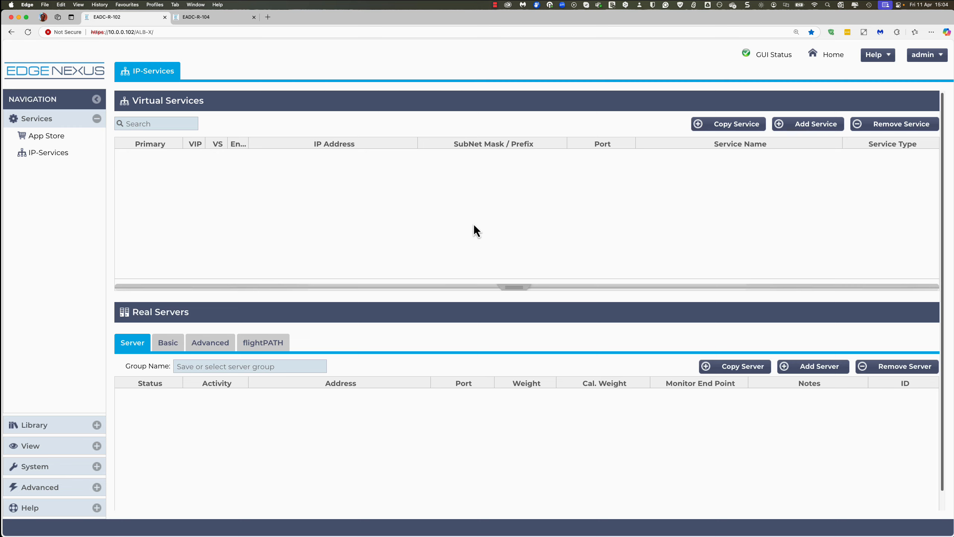
- Add an HTTP(S) virtual service with IP address 10.0.0.143, subnet prefix /24 and port 443
{"action": "left_click", "coordinate": [810, 127]}
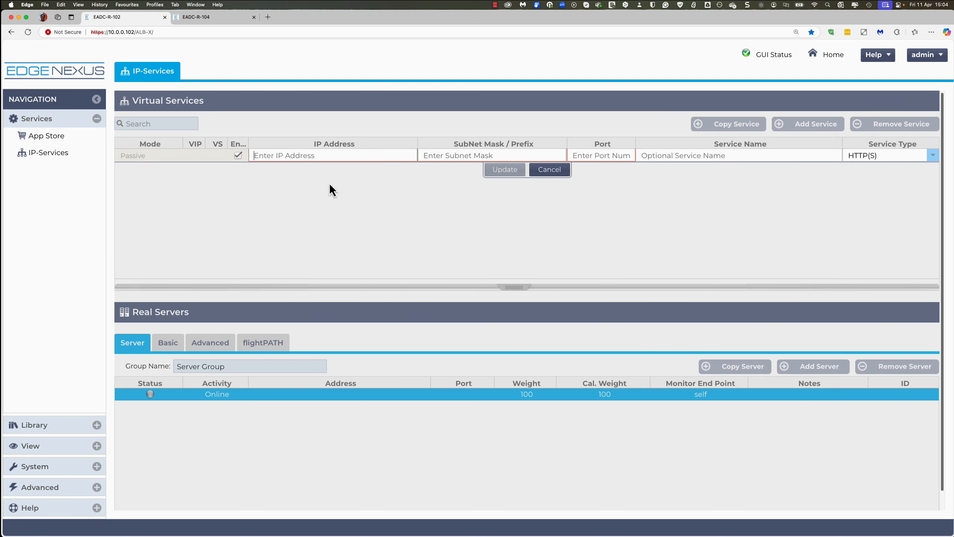
{"action": "type", "text": "10.0.0.143"}
{"action": "key", "text": "Tab"}
{"action": "type", "text": "/24"}
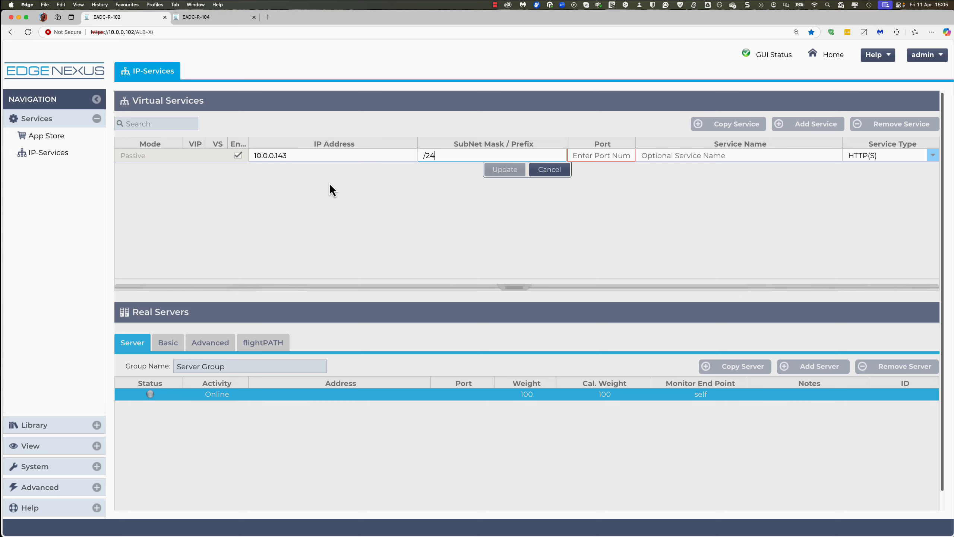
{"action": "key", "text": "Tab"}
{"action": "type", "text": "443"}
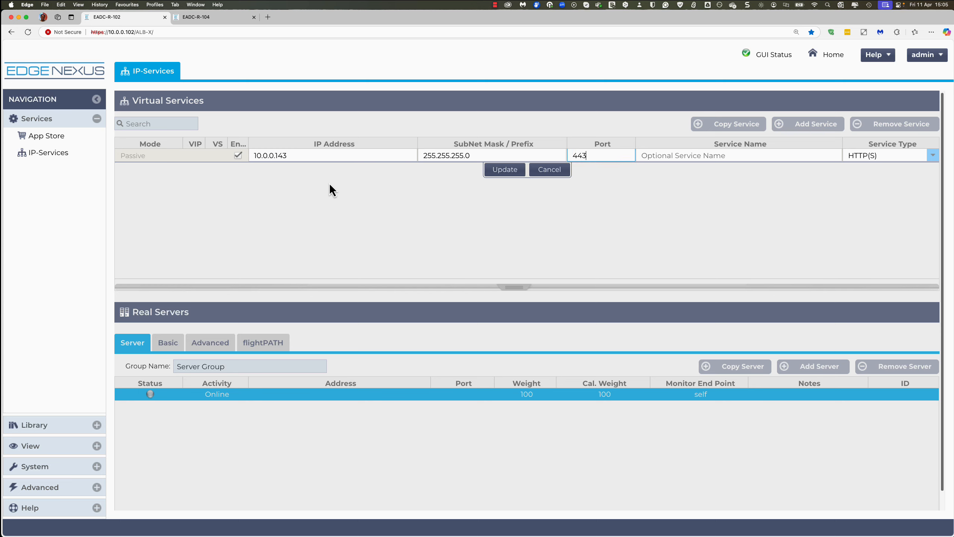
{"action": "key", "text": "Tab"}
{"action": "key", "text": "Tab"}
{"action": "left_click", "coordinate": [932, 155]}
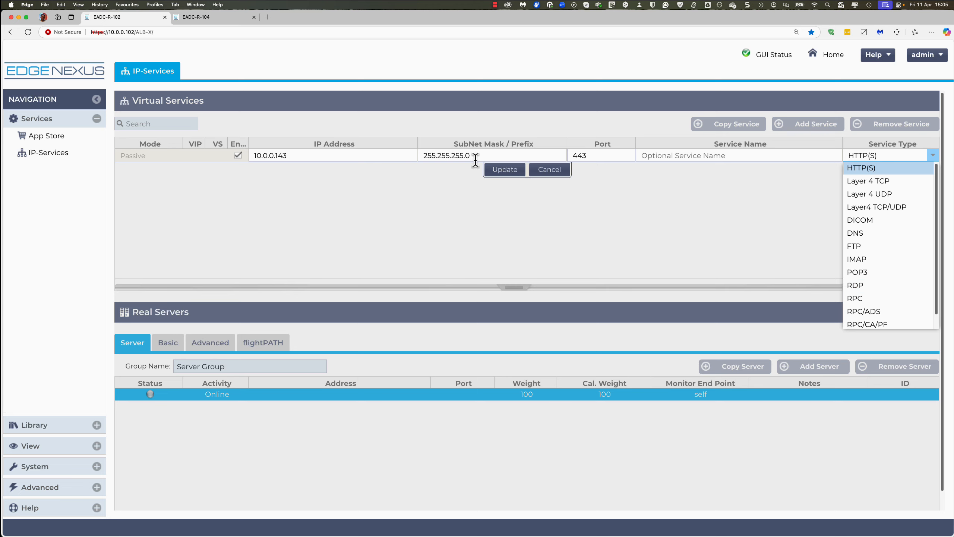
{"action": "left_click", "coordinate": [514, 172]}
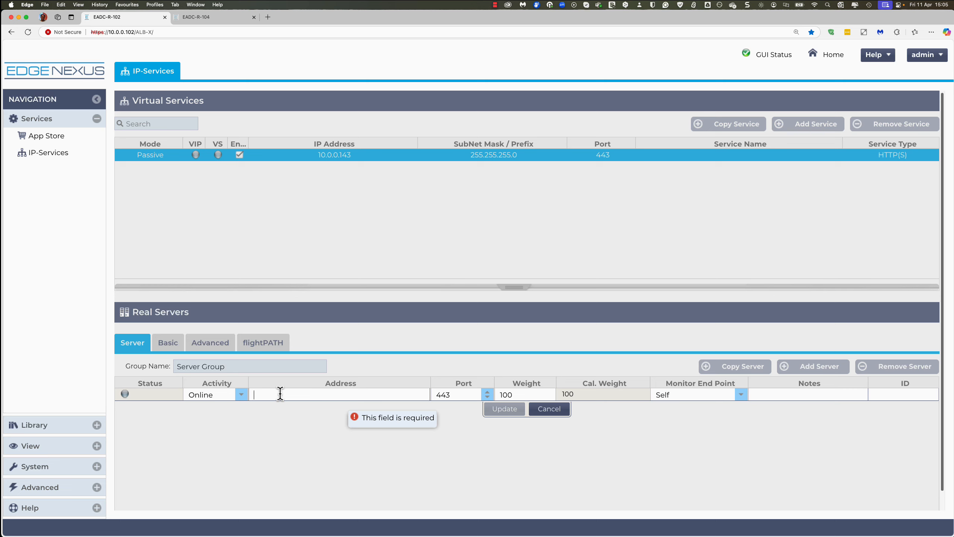
- Set the first real server's address to 10.0.0.20 and its port to 80
{"action": "type", "text": "10.0.0."}
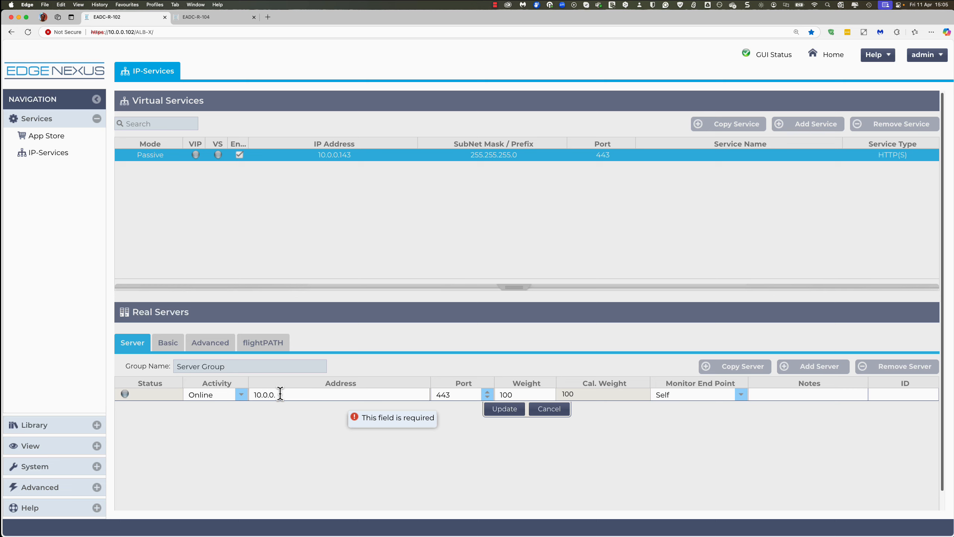
{"action": "type", "text": "20"}
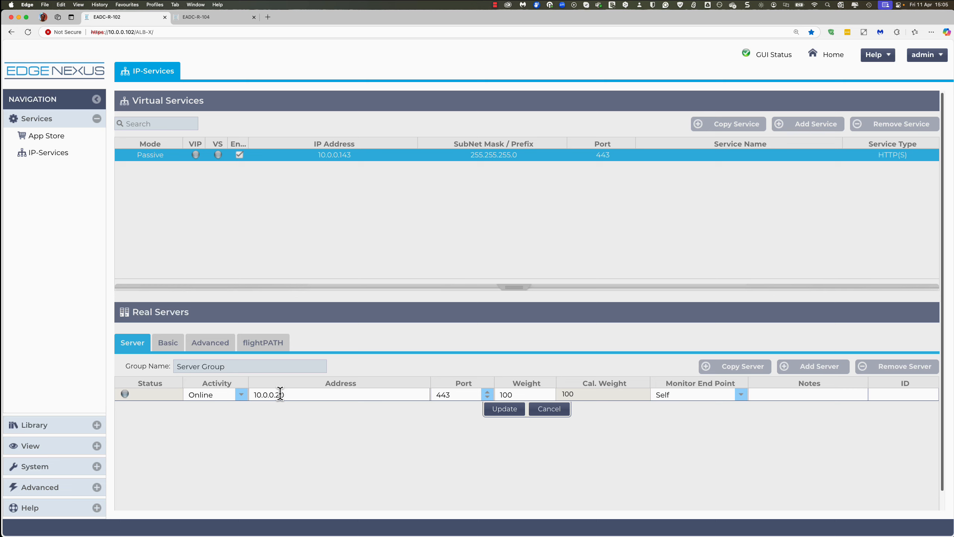
{"action": "left_click_drag", "start_coordinate": [457, 395], "coordinate": [421, 392]}
{"action": "type", "text": "80"}
- Try 10.0.0.144:3000 as the real server's monitor end point, and restore it to Self
{"action": "left_click_drag", "start_coordinate": [685, 396], "coordinate": [634, 390]}
{"action": "type", "text": "90"}
{"action": "key", "text": "BackSpace"}
{"action": "type", "text": "10.0.0.144:3000"}
{"action": "left_click", "coordinate": [745, 396]}
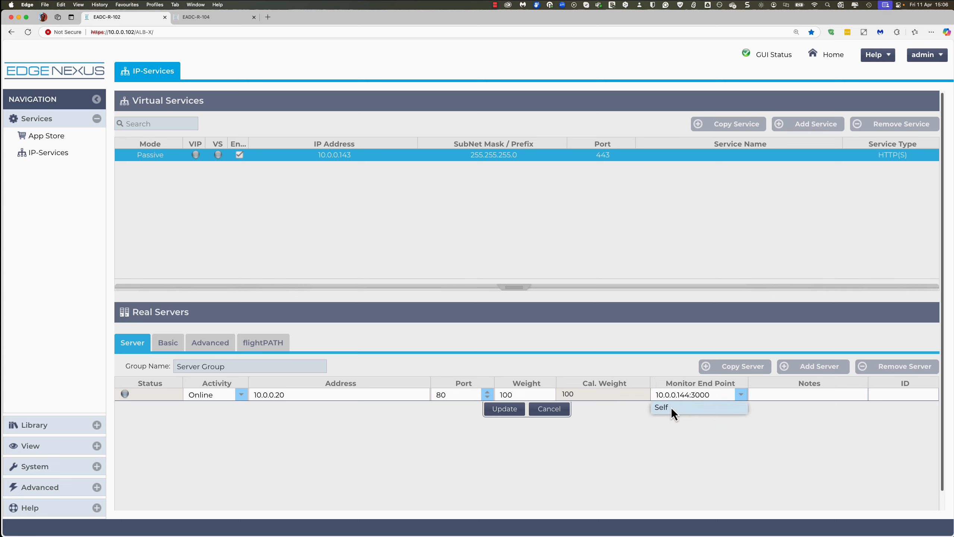
{"action": "left_click", "coordinate": [671, 408]}
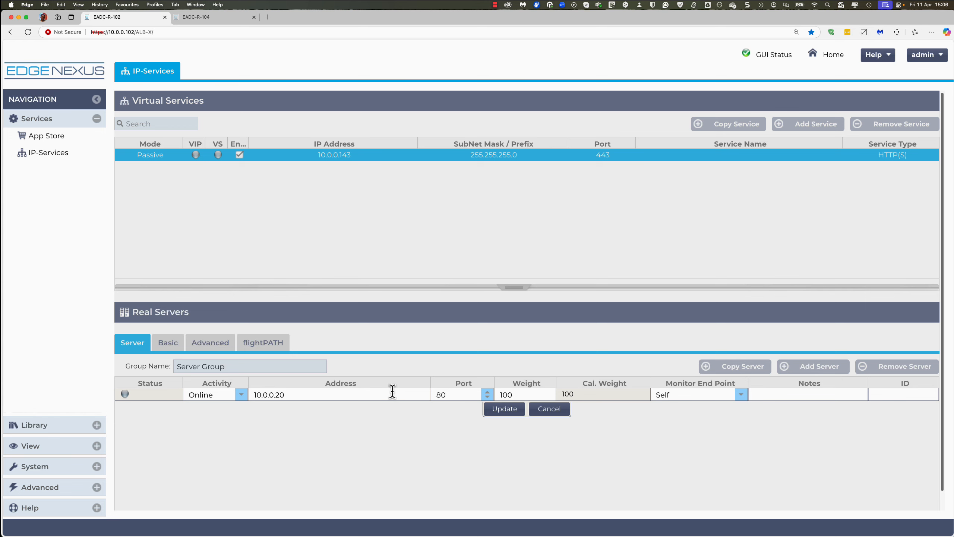
- Save the first real server and add a copy of it with the address 10.0.0.21
{"action": "left_click", "coordinate": [504, 409]}
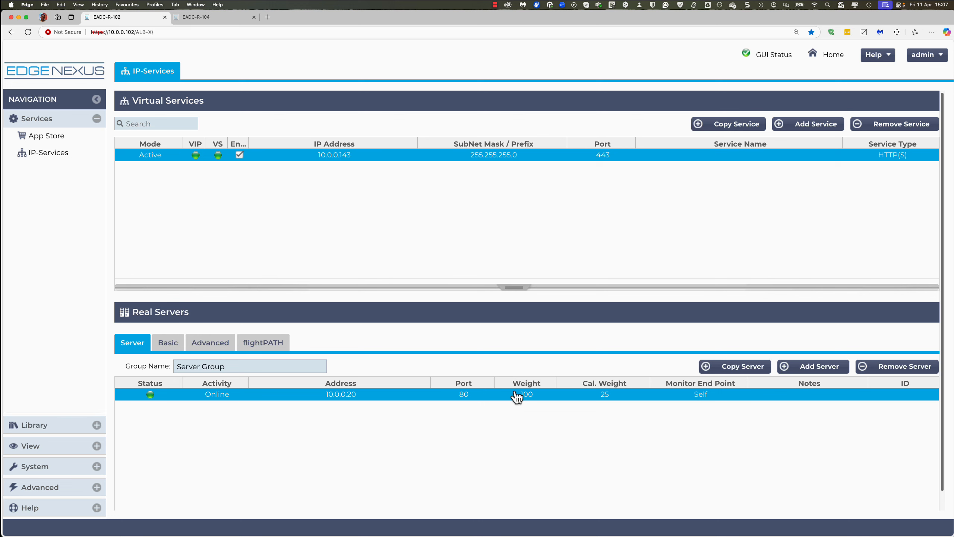
{"action": "left_click", "coordinate": [743, 372]}
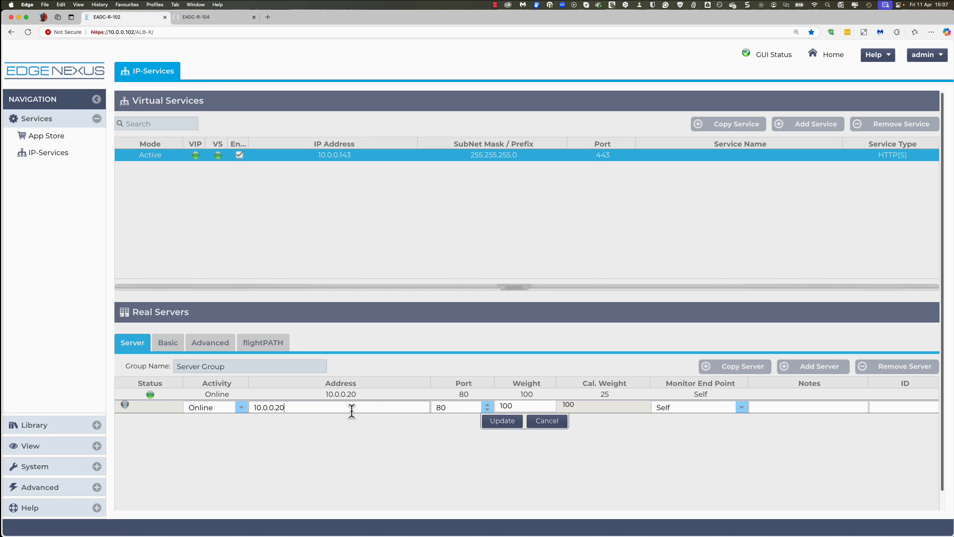
{"action": "key", "text": "BackSpace"}
{"action": "type", "text": "1"}
{"action": "key", "text": "Return"}
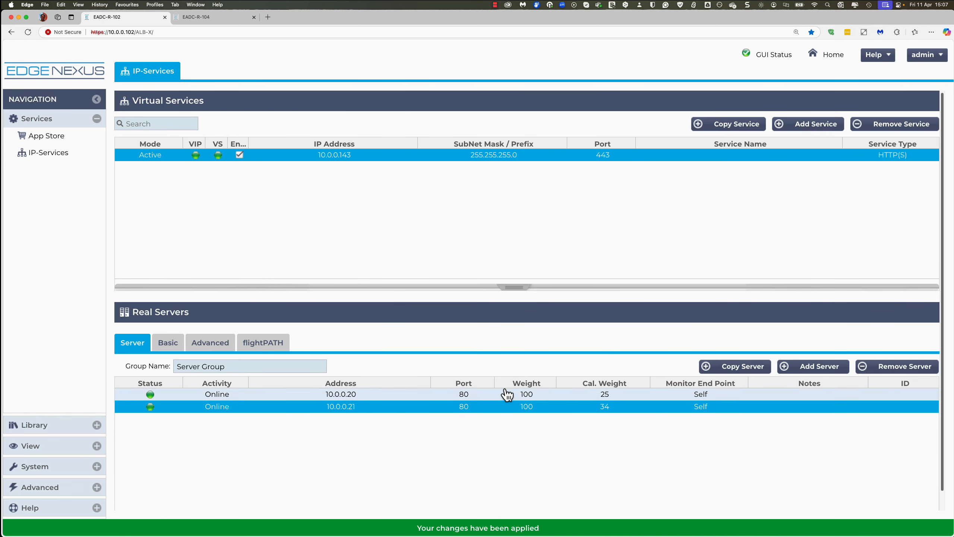
- Copy the 10.0.0.21 real server and save the copy with the address 10.0.0.22
{"action": "left_click", "coordinate": [728, 369]}
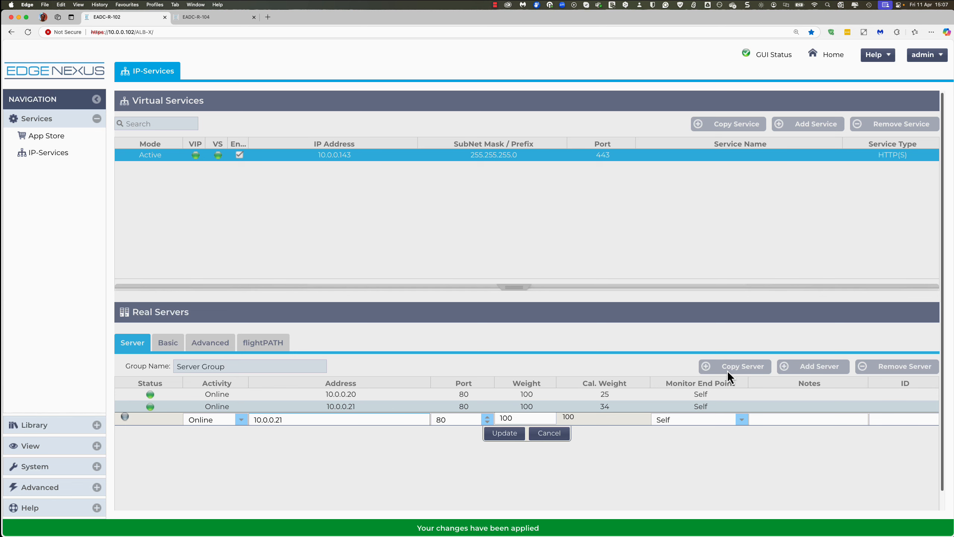
{"action": "key", "text": "BackSpace"}
{"action": "type", "text": "2"}
{"action": "key", "text": "Return"}
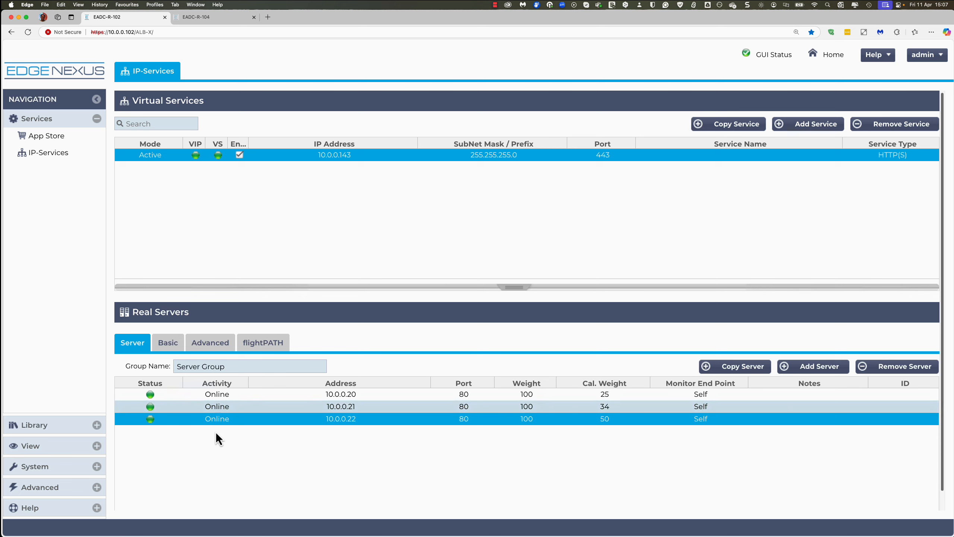
- Review the activity options available for the 10.0.0.22 real server, and cancel the edit
{"action": "left_click", "coordinate": [225, 395]}
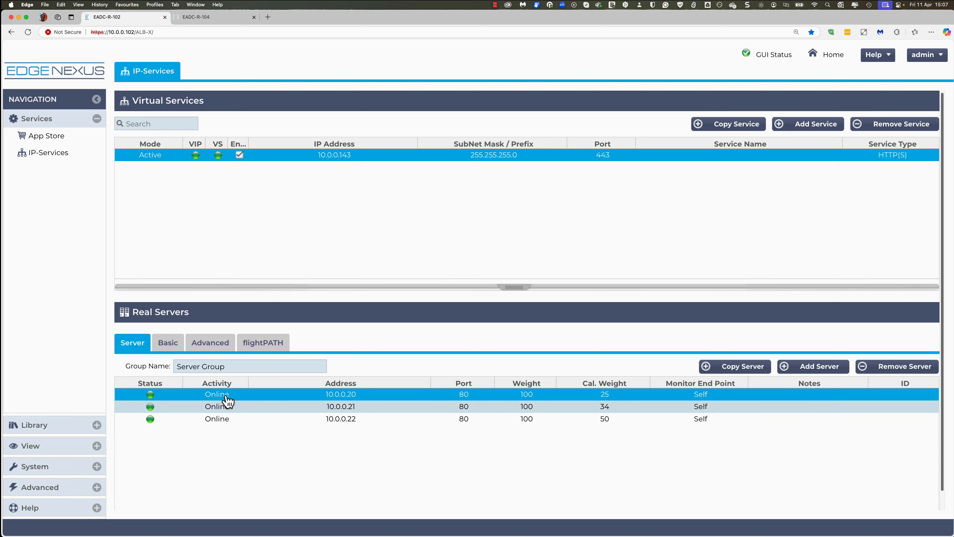
{"action": "double_click", "coordinate": [222, 419]}
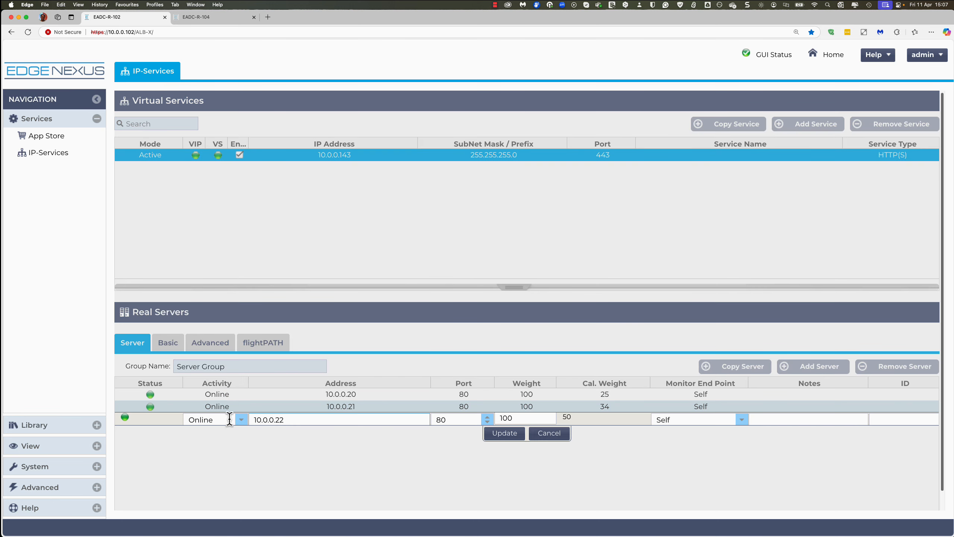
{"action": "left_click", "coordinate": [241, 419]}
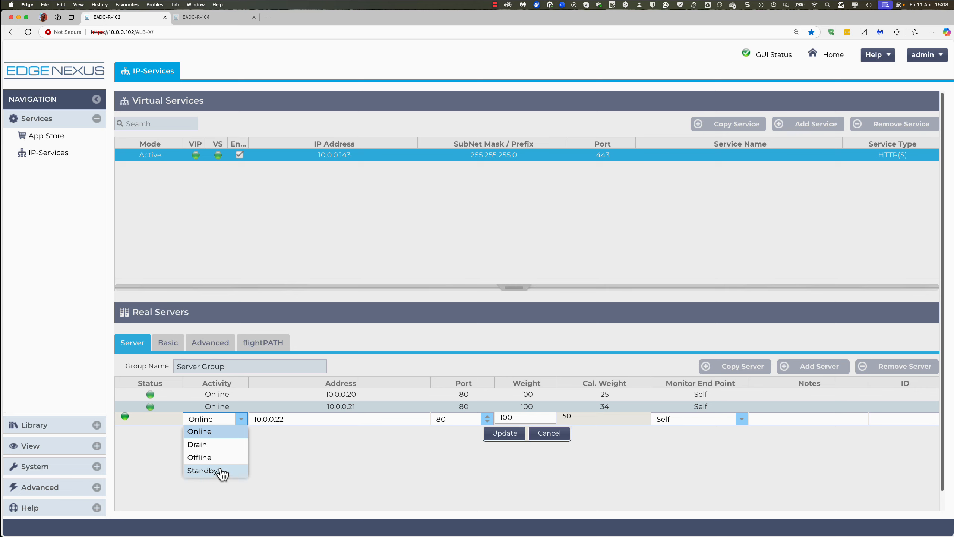
{"action": "left_click", "coordinate": [557, 435]}
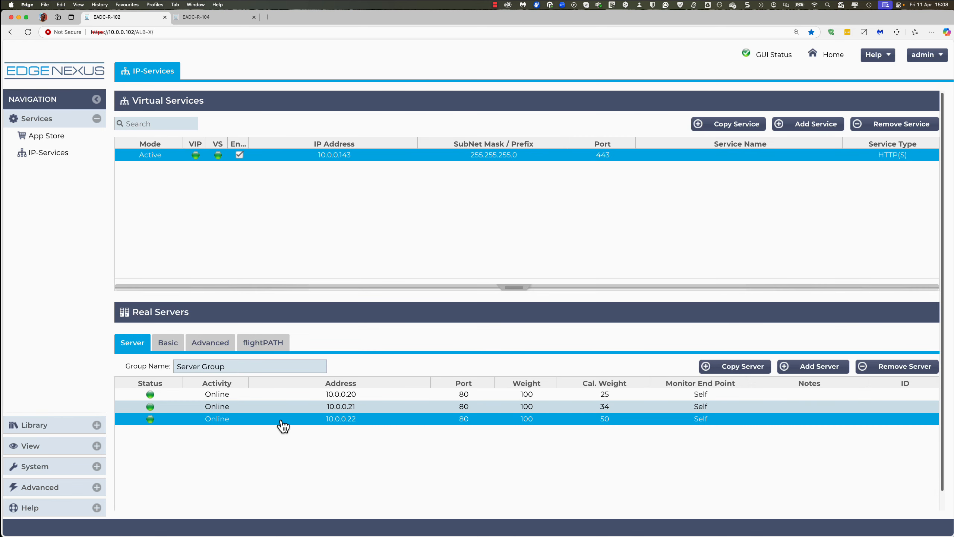
- Examine the load balancing policies offered in the basic settings of the real servers
{"action": "left_click", "coordinate": [167, 343]}
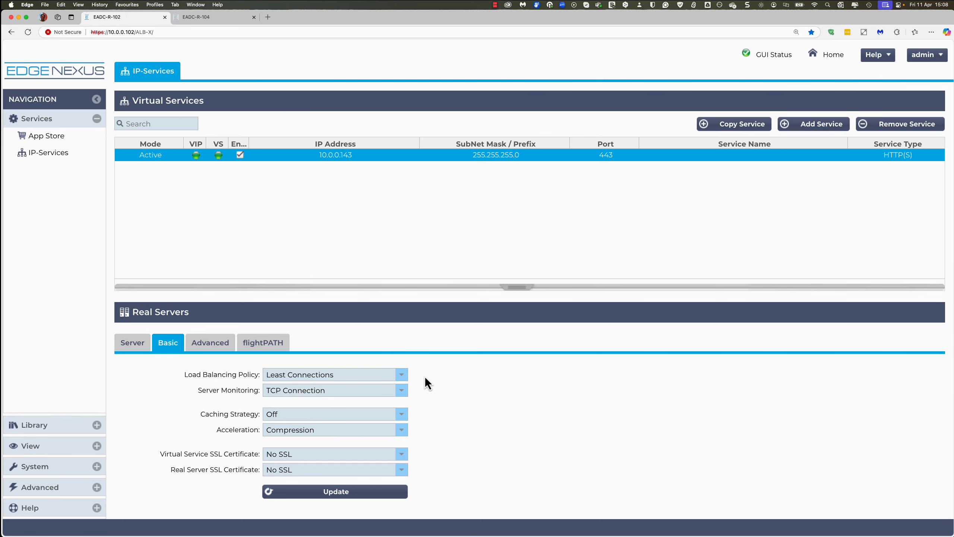
{"action": "left_click", "coordinate": [402, 375]}
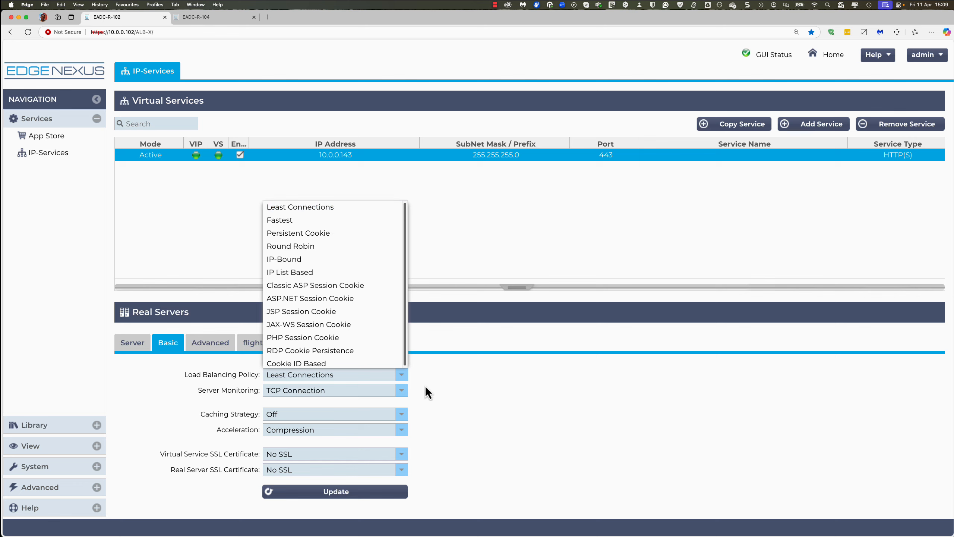
{"action": "left_click", "coordinate": [432, 394]}
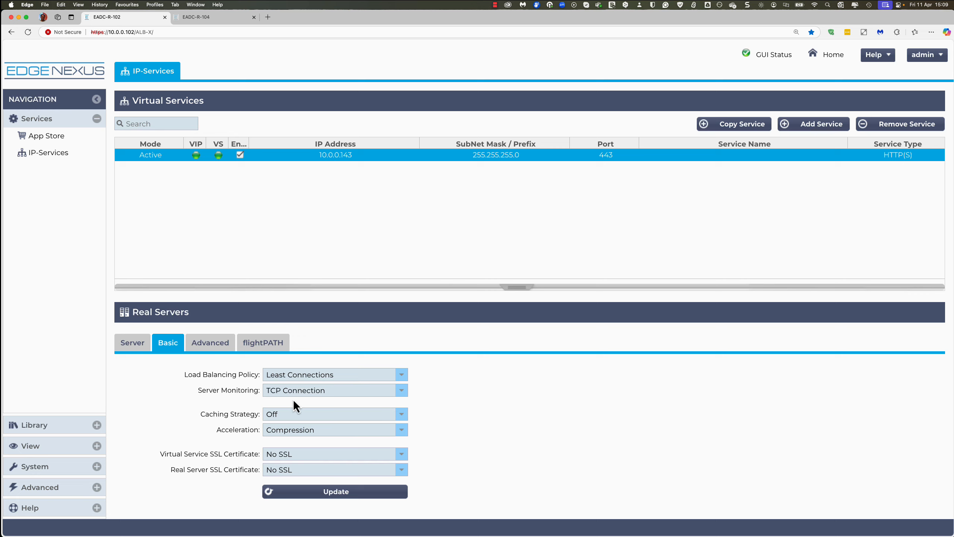
- Set server monitoring to 200OK and Check Page Returns, removing TCP Connection
{"action": "left_click", "coordinate": [401, 393]}
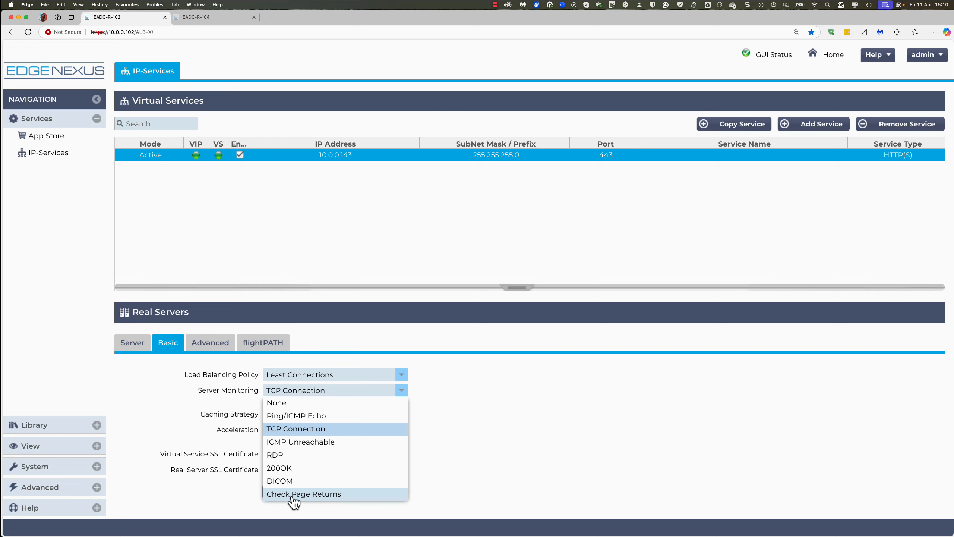
{"action": "left_click", "coordinate": [292, 470]}
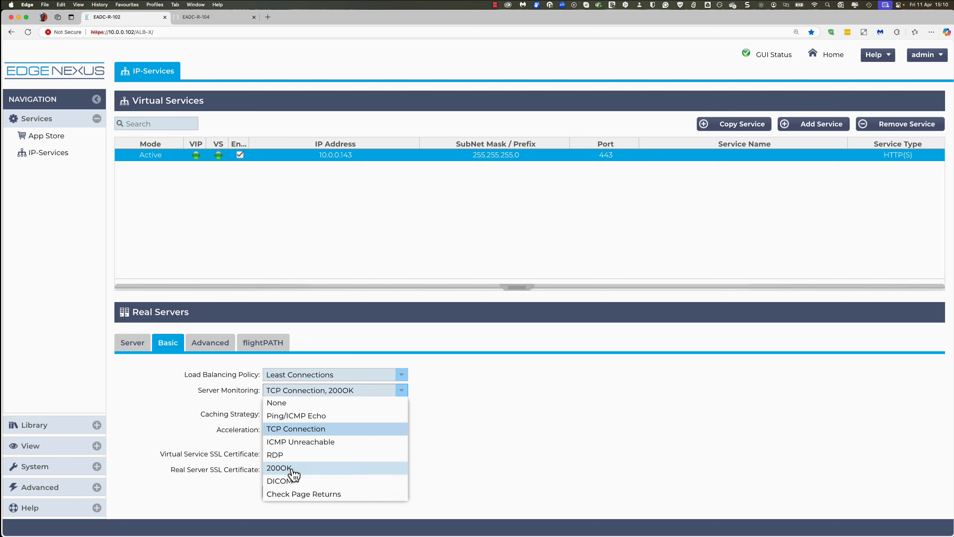
{"action": "left_click", "coordinate": [295, 429]}
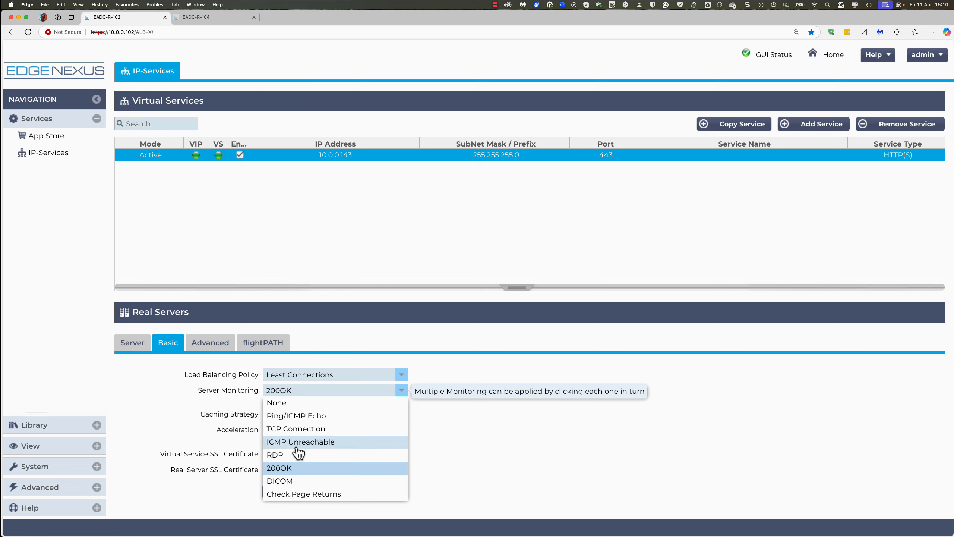
{"action": "left_click", "coordinate": [298, 494]}
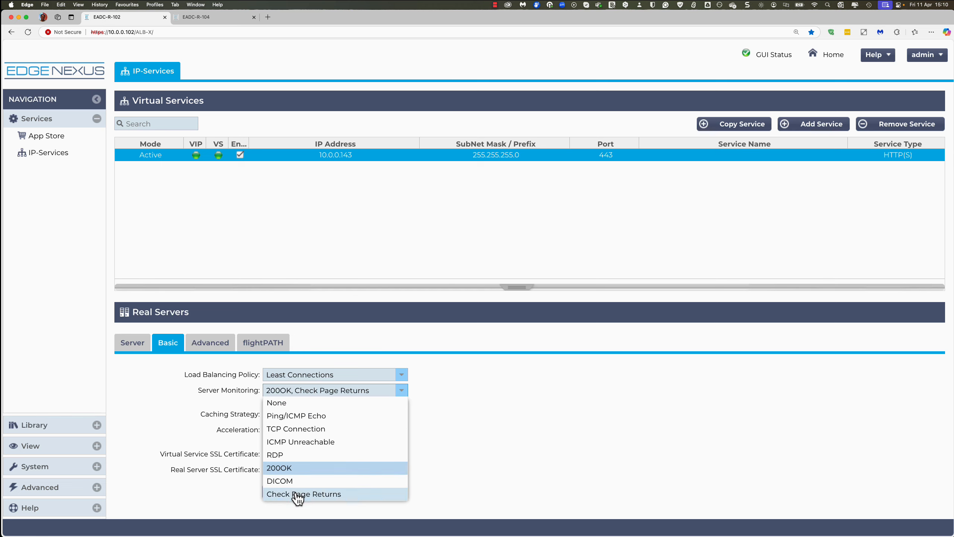
{"action": "left_click", "coordinate": [445, 394]}
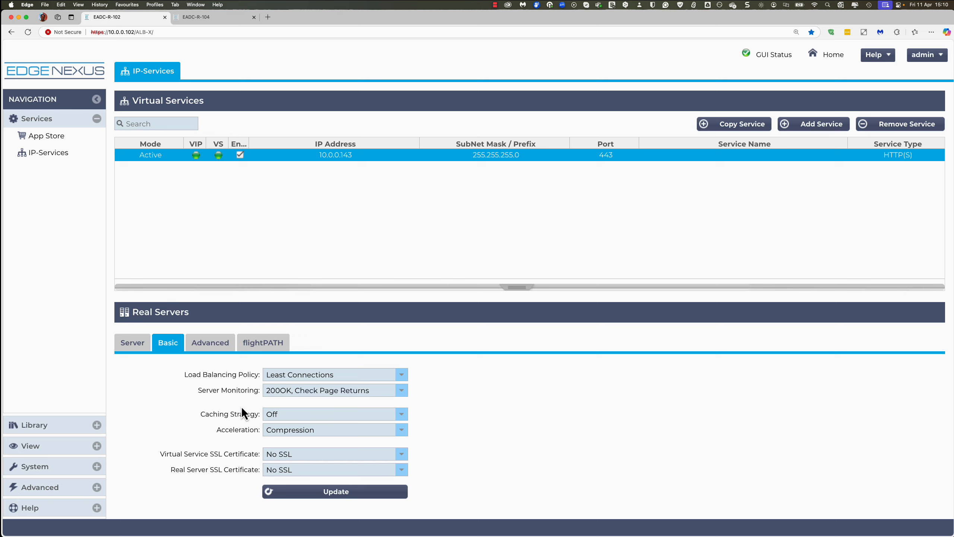
- Review the available caching strategy options without choosing another one
{"action": "left_click", "coordinate": [401, 415]}
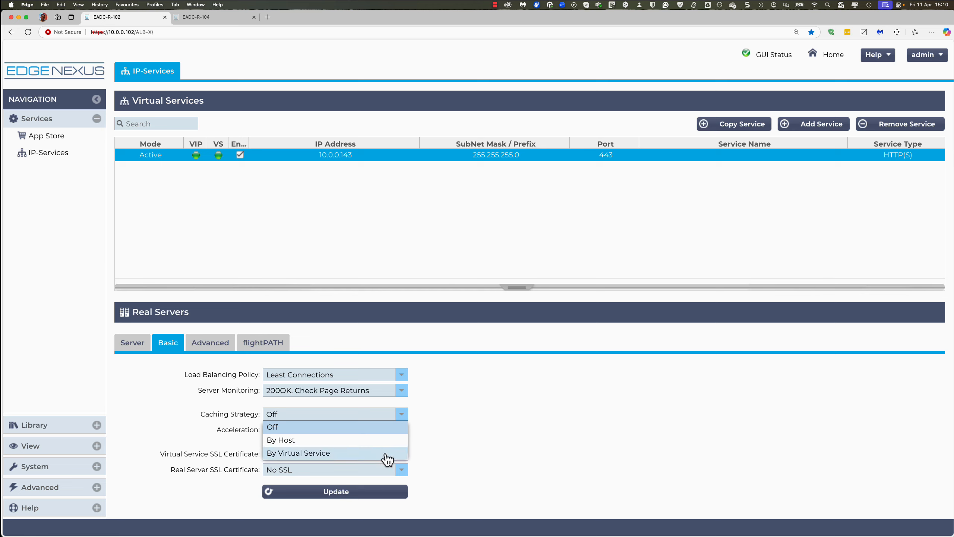
{"action": "left_click", "coordinate": [403, 415]}
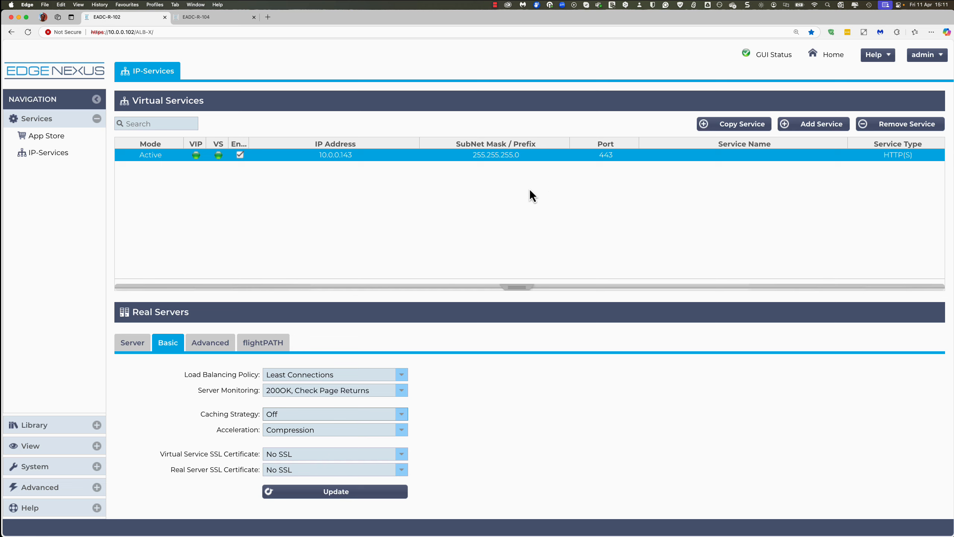
- Choose TEST_LE_Certificate as the virtual service's SSL certificate
{"action": "left_click", "coordinate": [402, 455]}
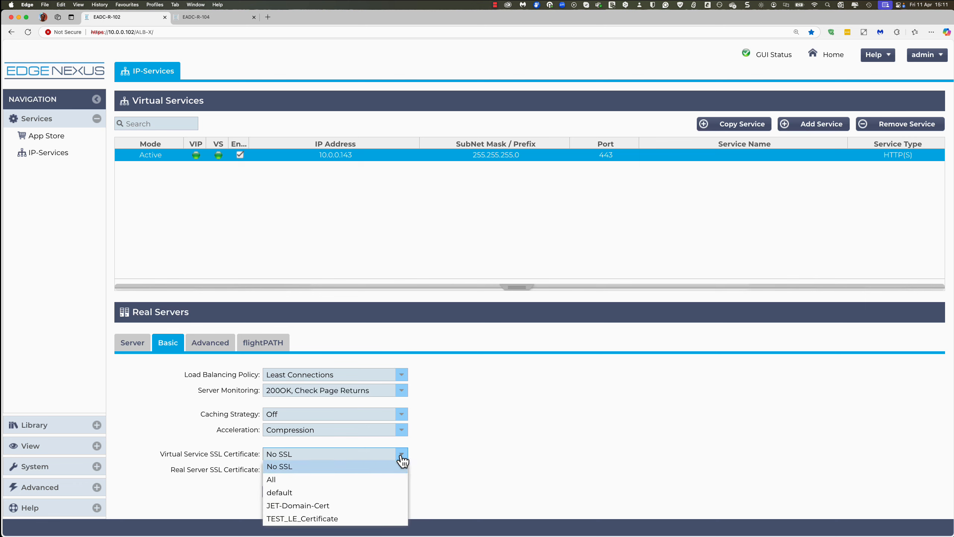
{"action": "left_click", "coordinate": [329, 520]}
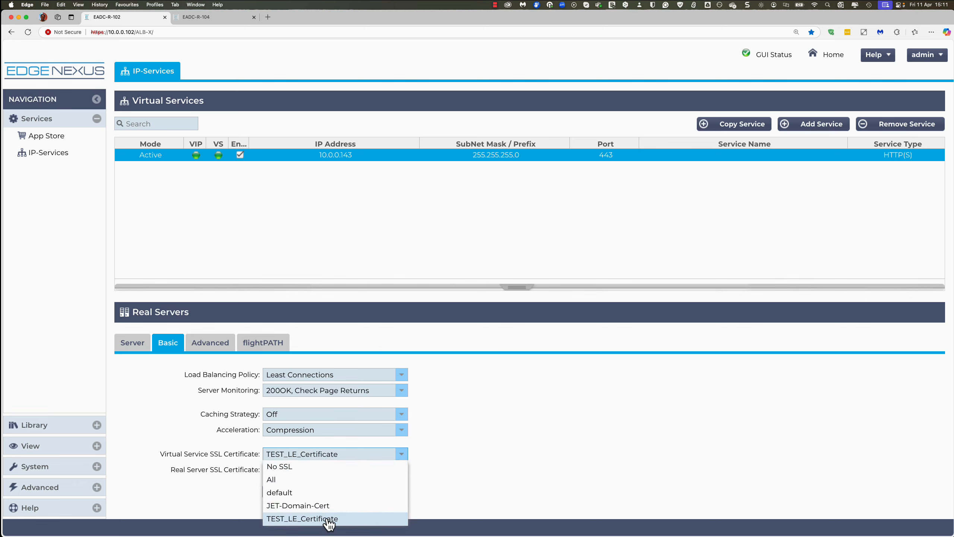
{"action": "left_click", "coordinate": [483, 430]}
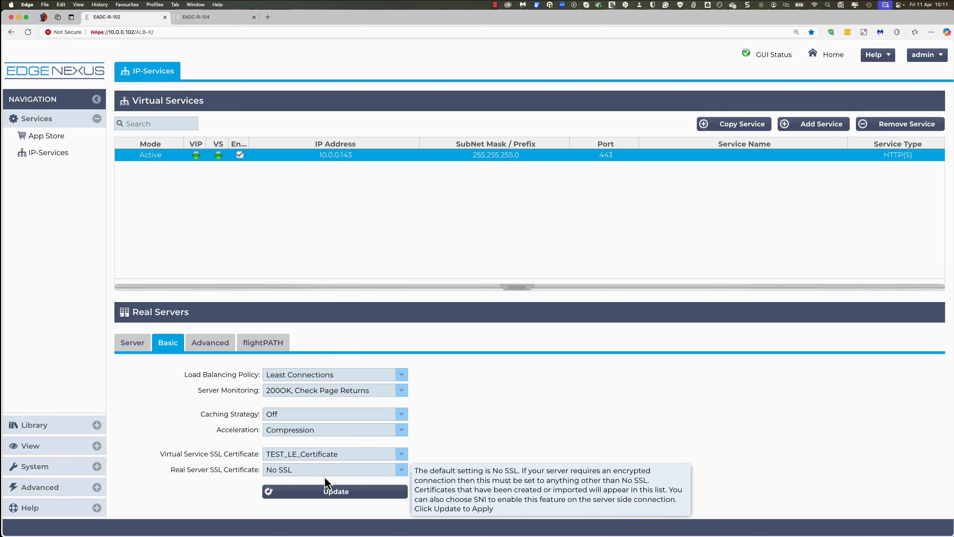
- Review the available real server SSL certificate options without choosing another one
{"action": "left_click", "coordinate": [401, 470]}
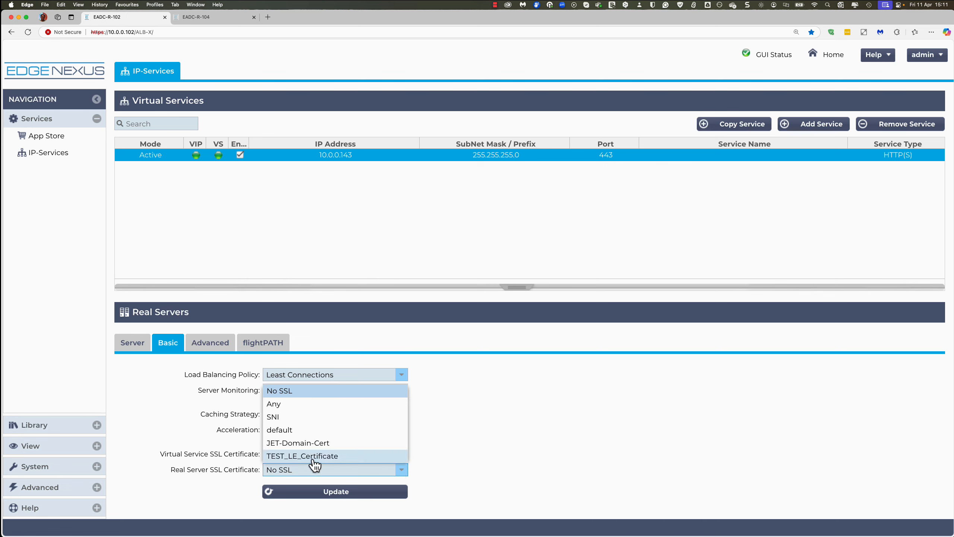
{"action": "left_click", "coordinate": [431, 433]}
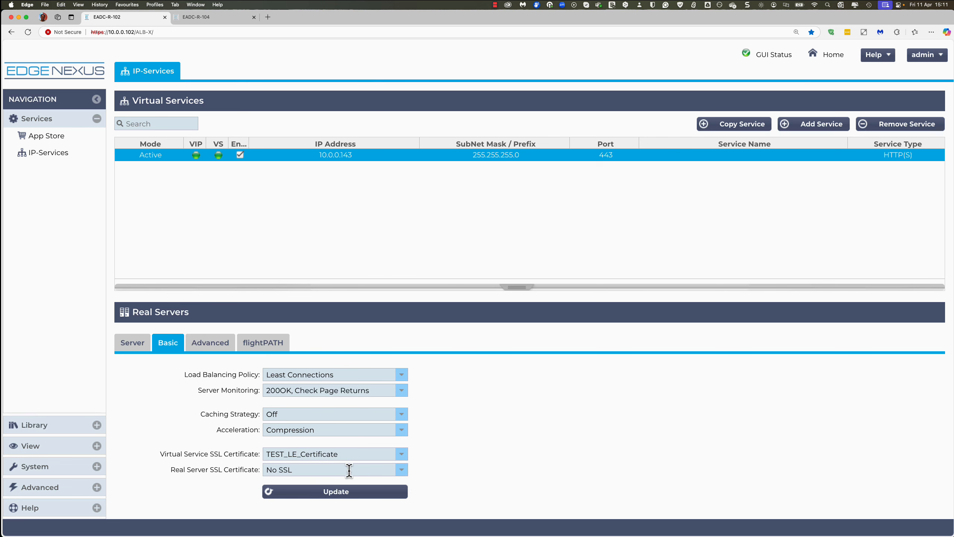
{"action": "mouse_move", "coordinate": [357, 472]}
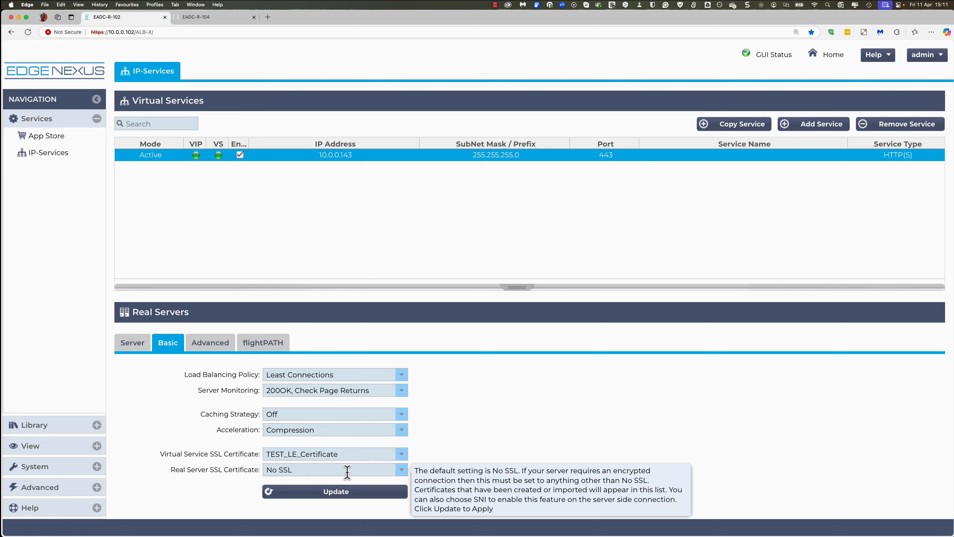
- Add JET-Domain-Cert to the virtual service's SSL certificates and set the real server SSL certificate to SNI
{"action": "left_click", "coordinate": [400, 455]}
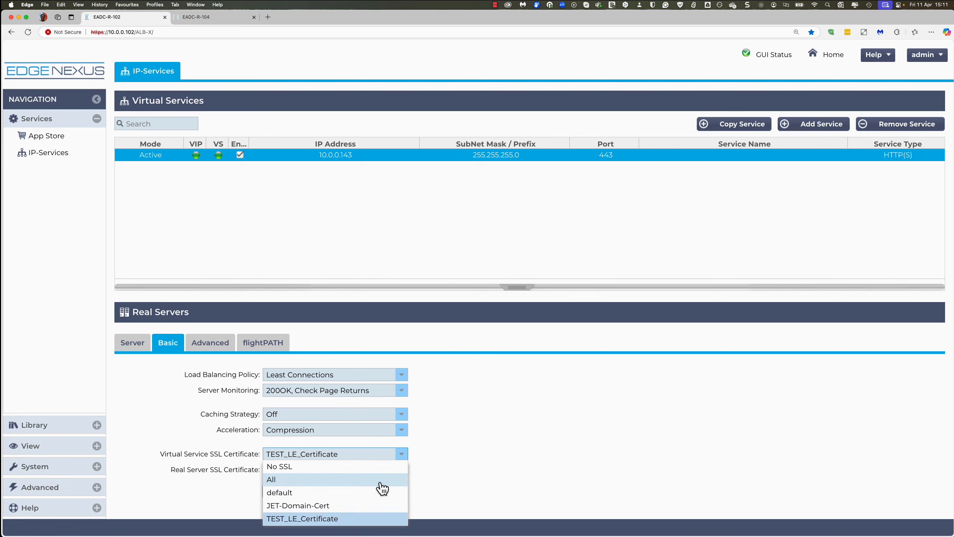
{"action": "left_click", "coordinate": [354, 505]}
{"action": "left_click", "coordinate": [525, 461]}
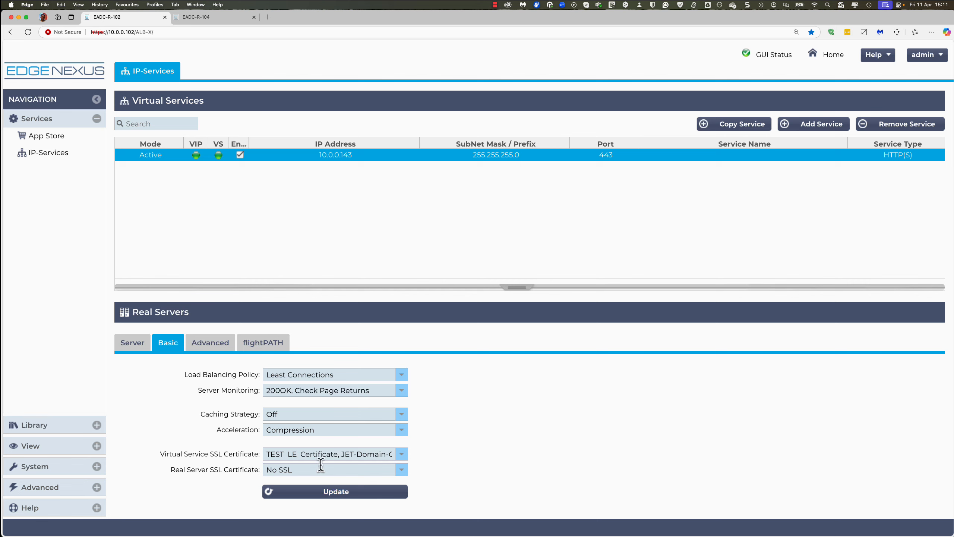
{"action": "left_click", "coordinate": [399, 473]}
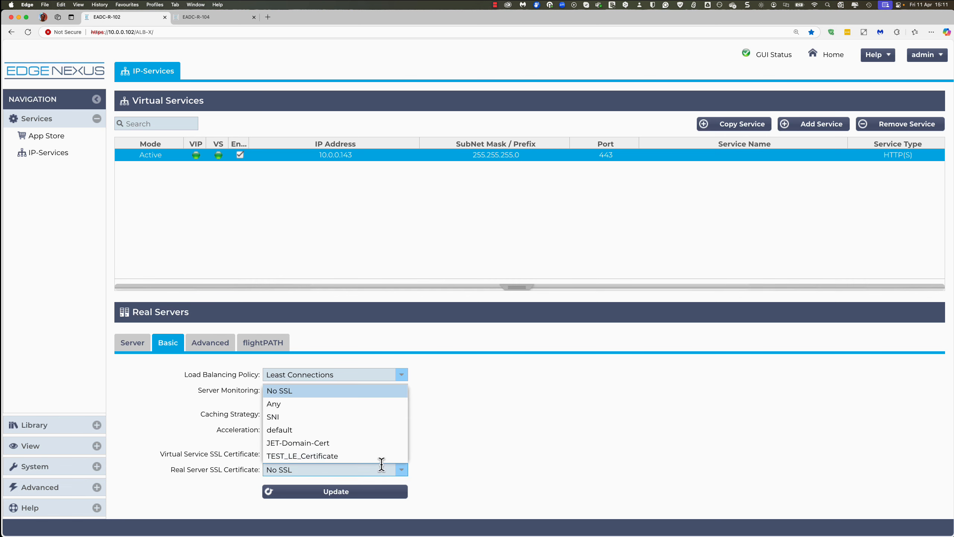
{"action": "left_click", "coordinate": [314, 417]}
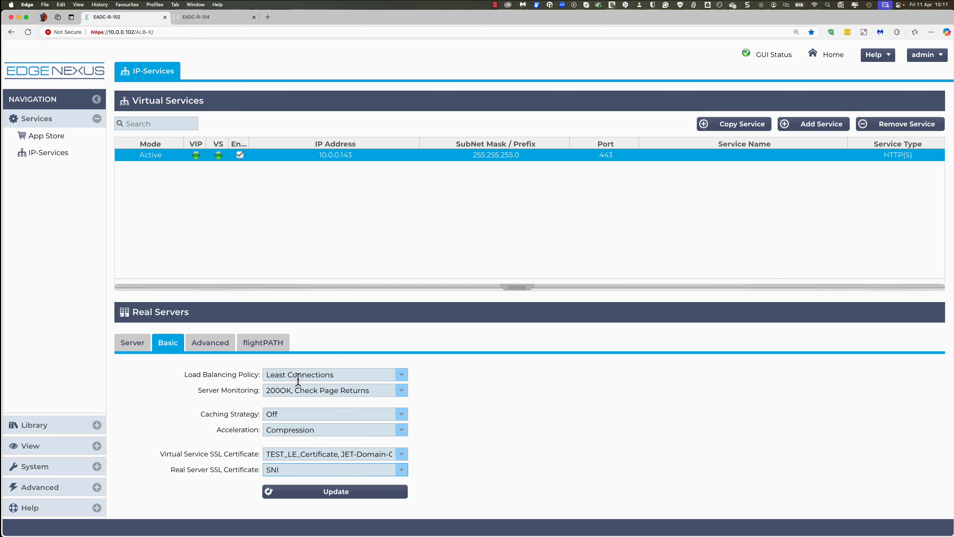
- Examine the connectivity modes and the client and server proxy header options in the real servers' advanced settings
{"action": "left_click", "coordinate": [216, 349]}
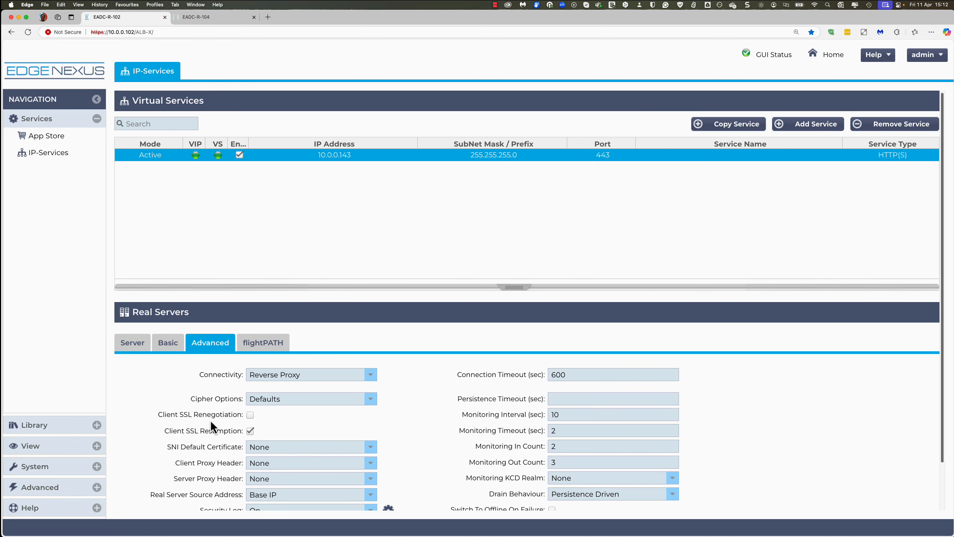
{"action": "scroll", "coordinate": [439, 418], "scroll_direction": "down", "scroll_amount": 3}
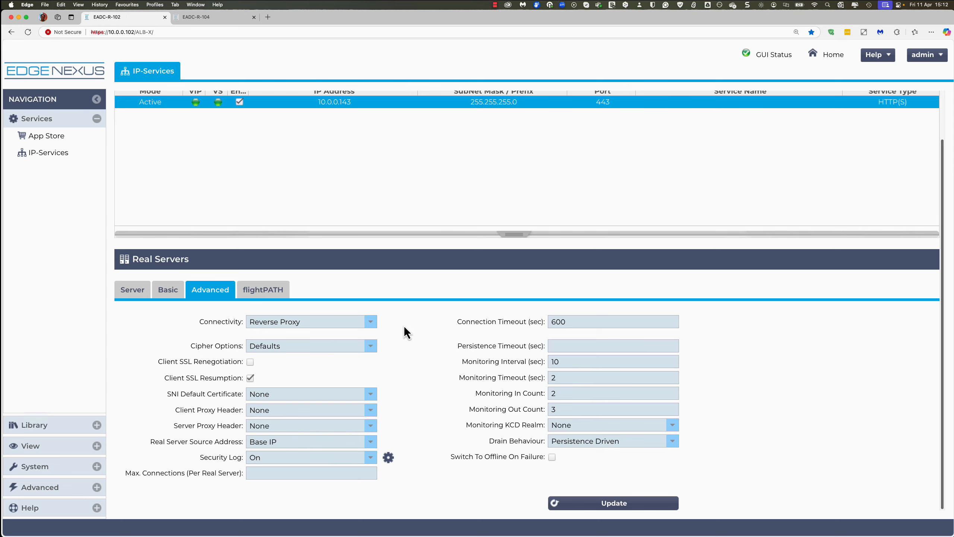
{"action": "left_click", "coordinate": [375, 323]}
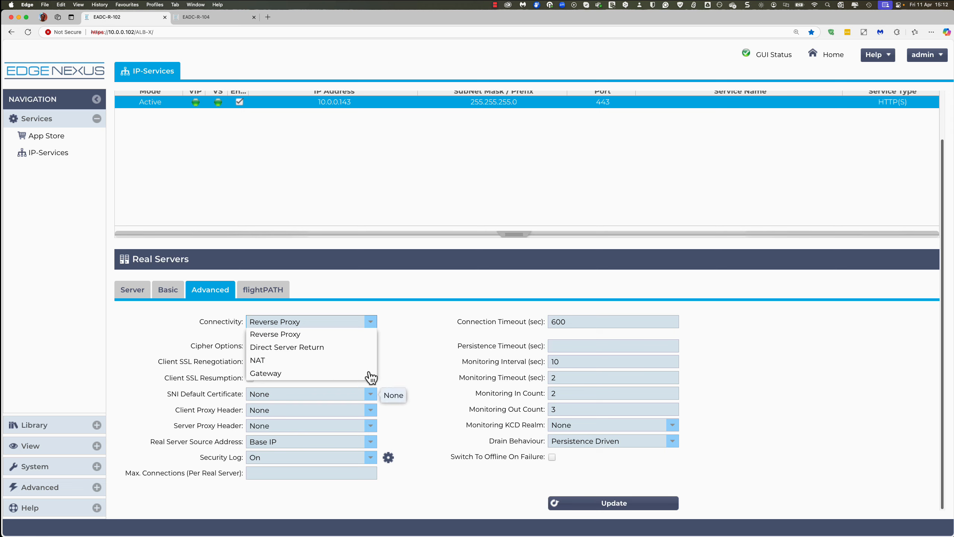
{"action": "left_click", "coordinate": [393, 359]}
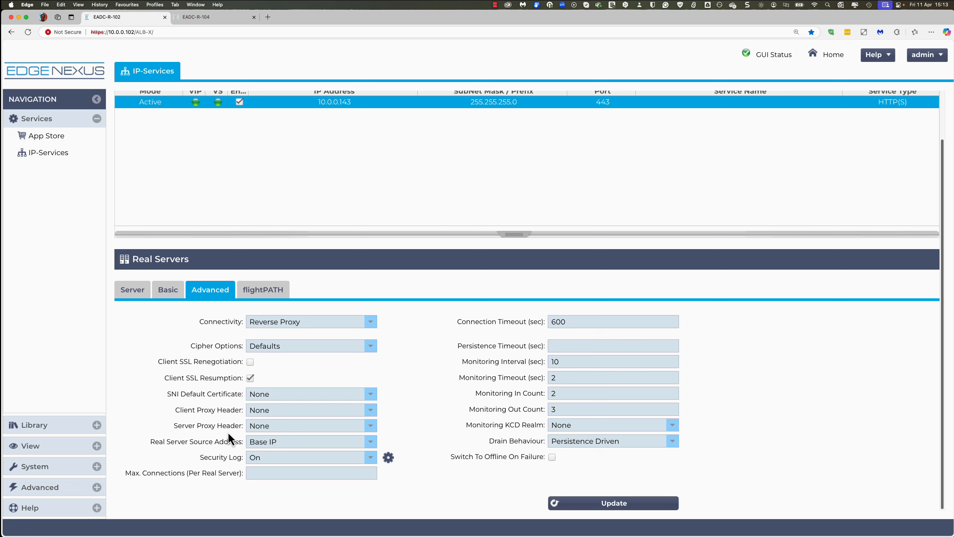
{"action": "left_click", "coordinate": [372, 410]}
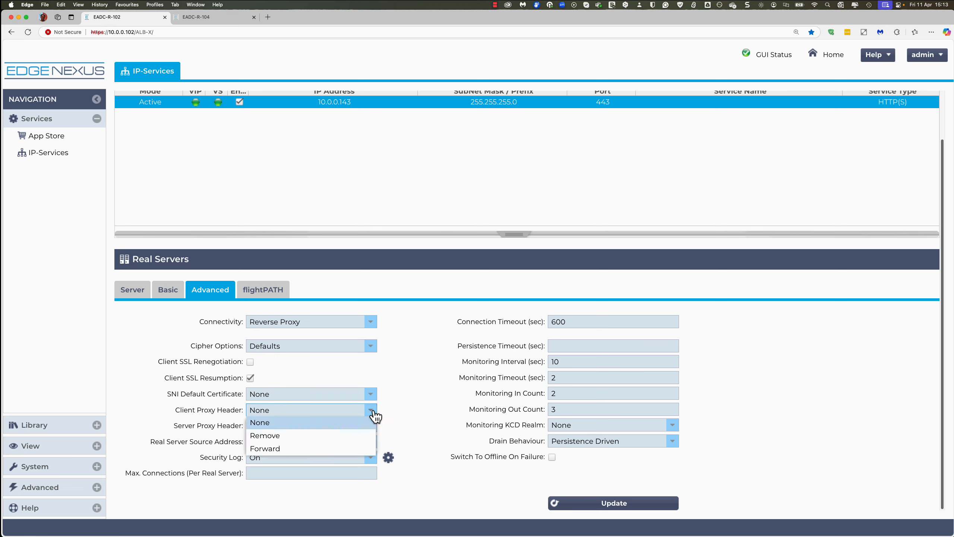
{"action": "left_click", "coordinate": [374, 411]}
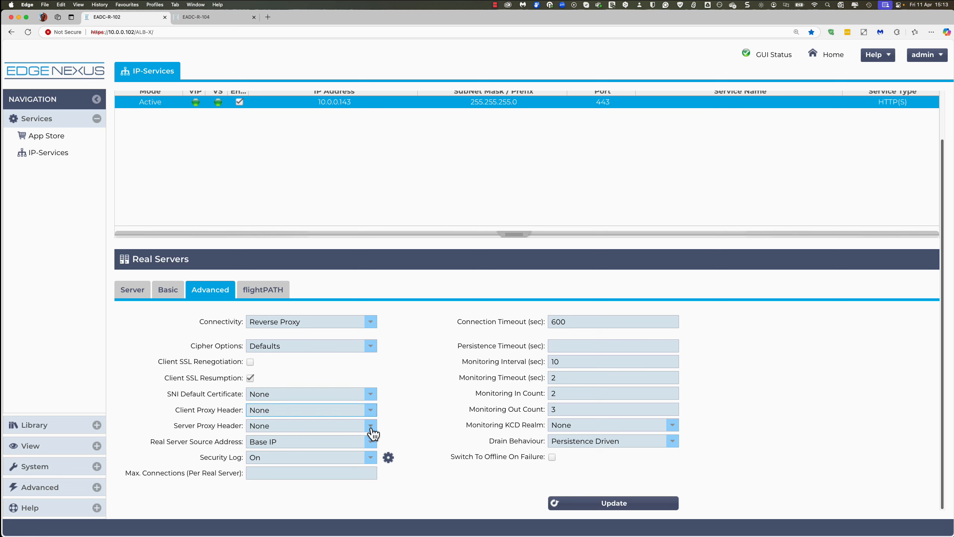
{"action": "left_click", "coordinate": [372, 428]}
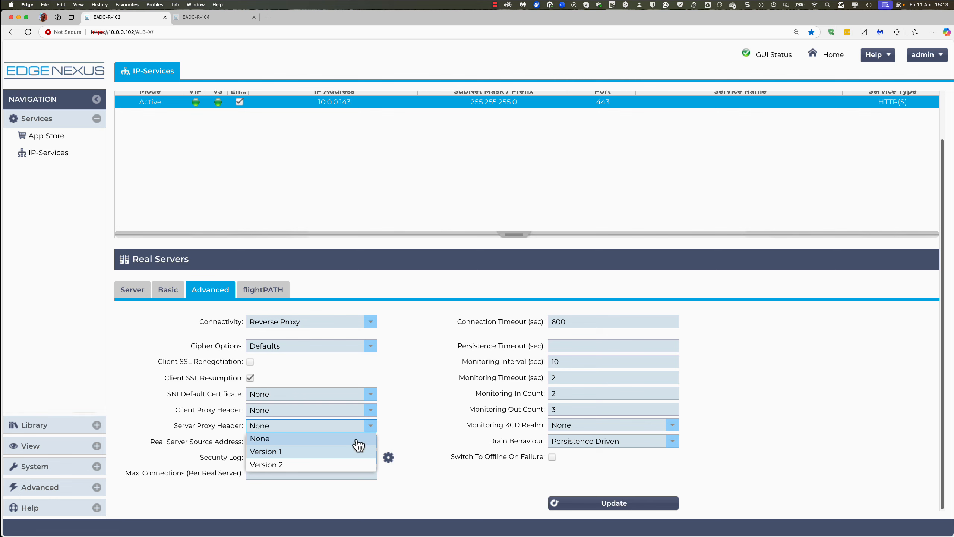
{"action": "left_click", "coordinate": [397, 418]}
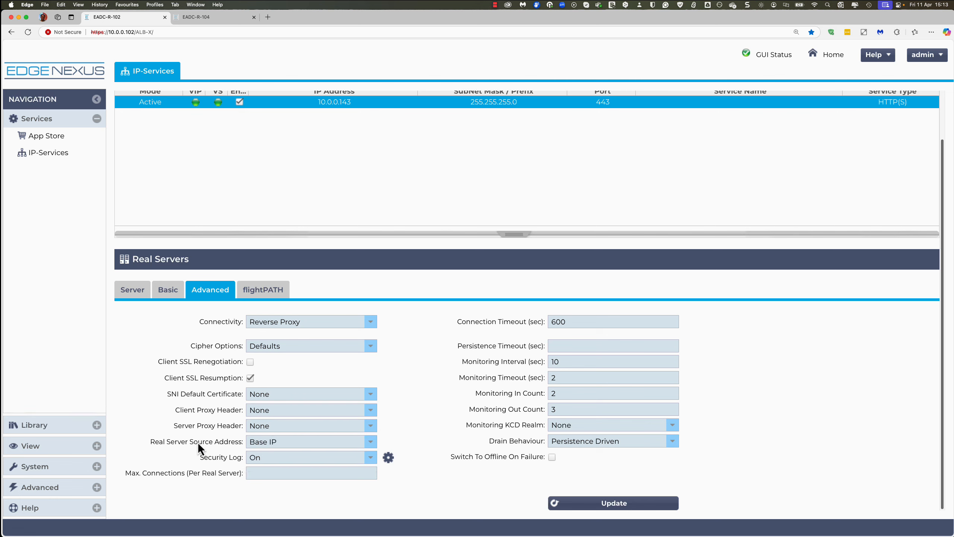
- Examine the real server source address choices and the persistence timeout and monitoring settings
{"action": "mouse_move", "coordinate": [173, 443]}
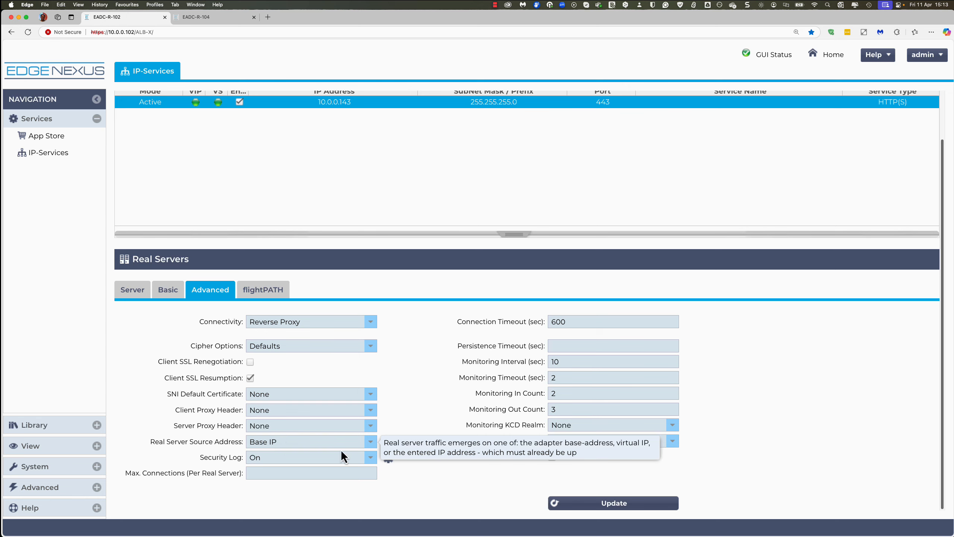
{"action": "left_click", "coordinate": [375, 444]}
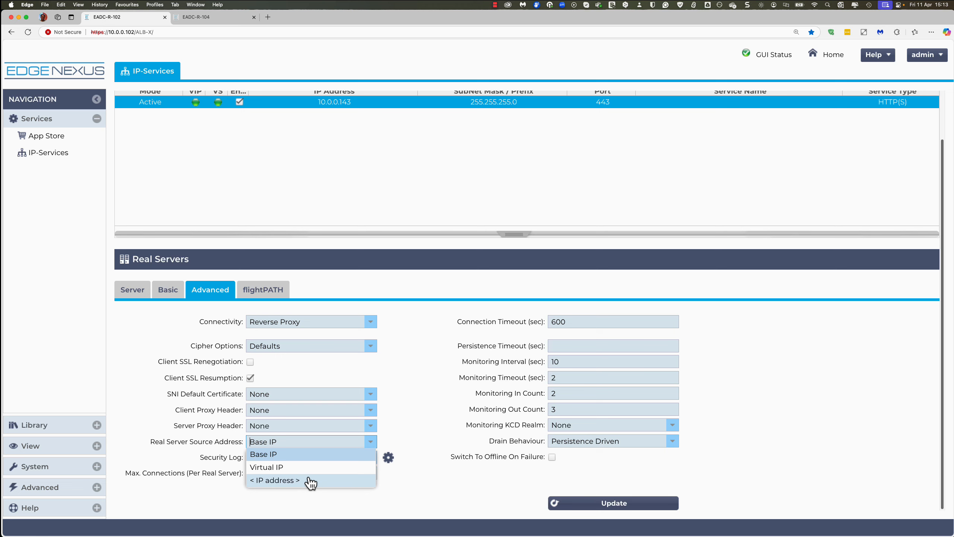
{"action": "left_click", "coordinate": [416, 480]}
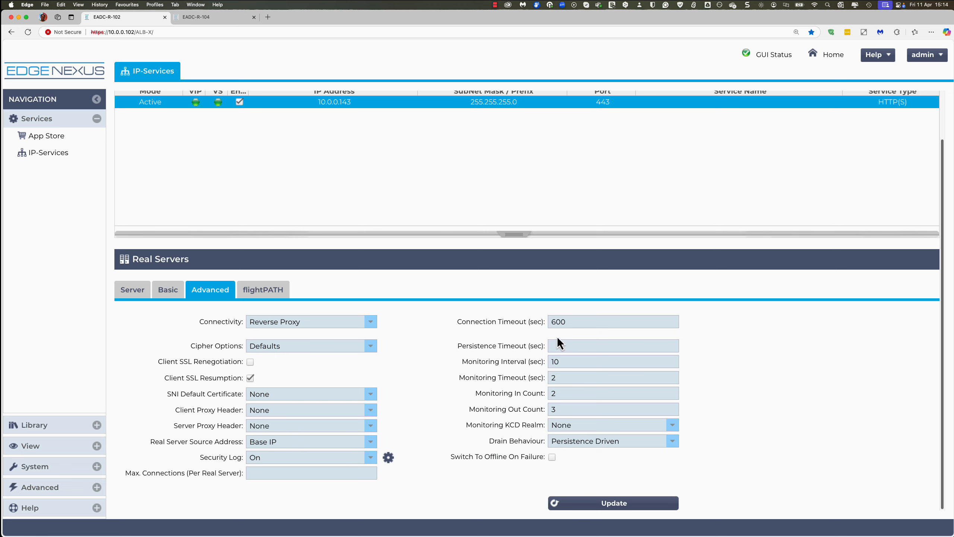
{"action": "mouse_move", "coordinate": [565, 347]}
{"action": "mouse_move", "coordinate": [585, 361]}
{"action": "mouse_move", "coordinate": [600, 434]}
- Copy the port 443 virtual service on 10.0.0.143 as a new service on port 80
{"action": "left_click", "coordinate": [128, 298]}
{"action": "scroll", "coordinate": [486, 284], "scroll_direction": "up", "scroll_amount": 2}
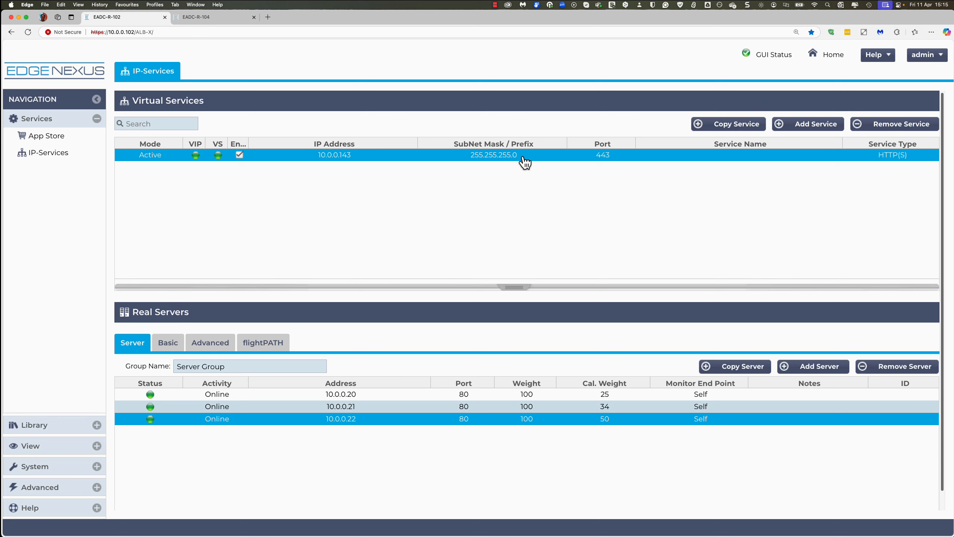
{"action": "left_click", "coordinate": [735, 129]}
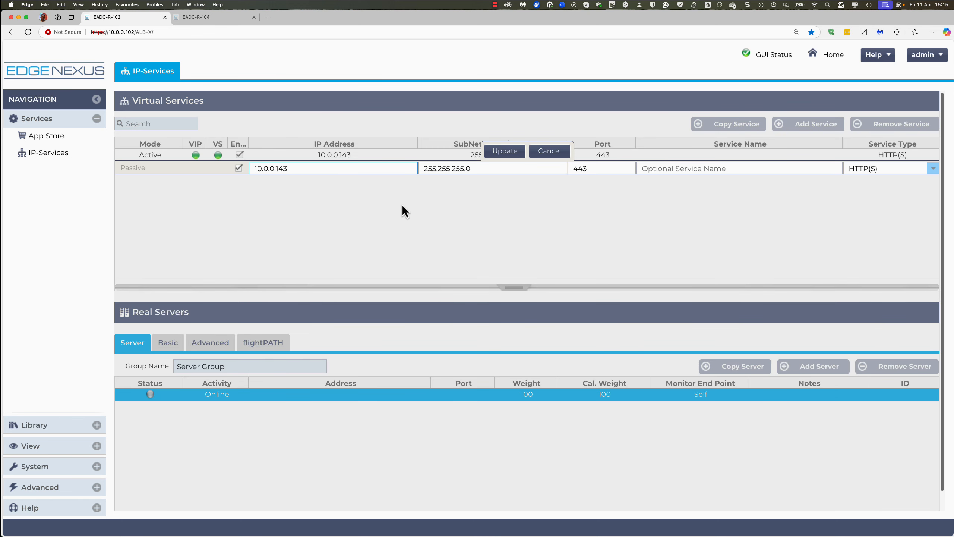
{"action": "left_click_drag", "start_coordinate": [596, 169], "coordinate": [569, 170]}
{"action": "type", "text": "80"}
{"action": "left_click", "coordinate": [511, 152]}
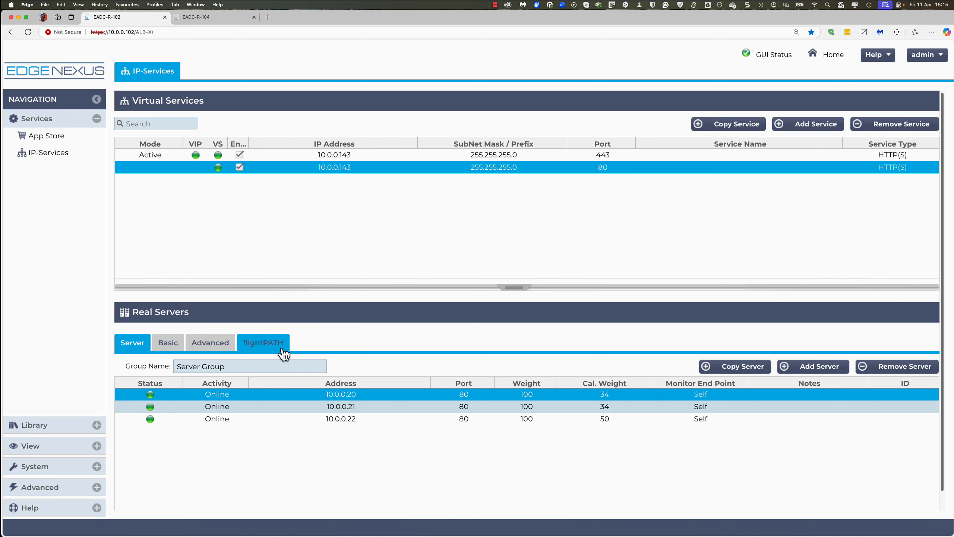
- Apply the Force HTTPS flightPATH rule to the port 80 service and return to its real server list
{"action": "left_click", "coordinate": [270, 343]}
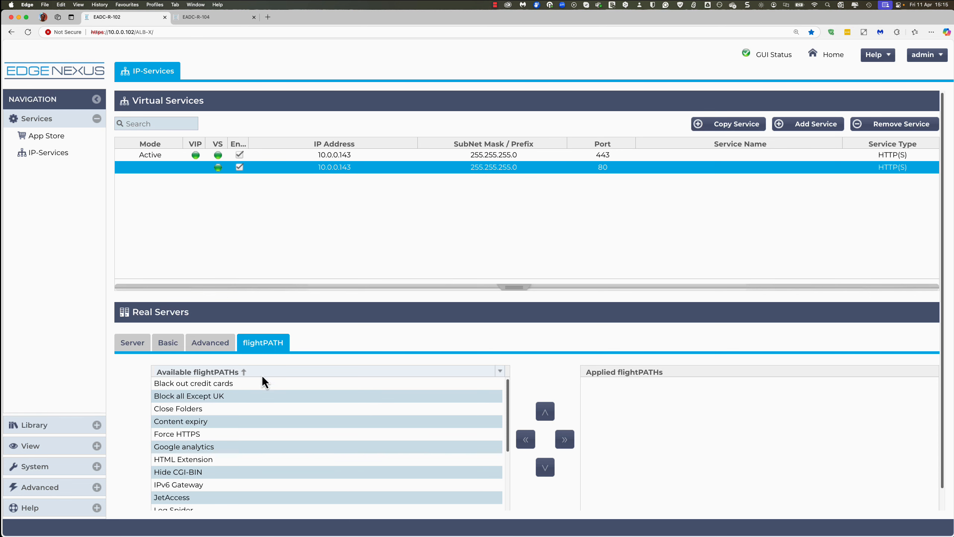
{"action": "left_click", "coordinate": [243, 435]}
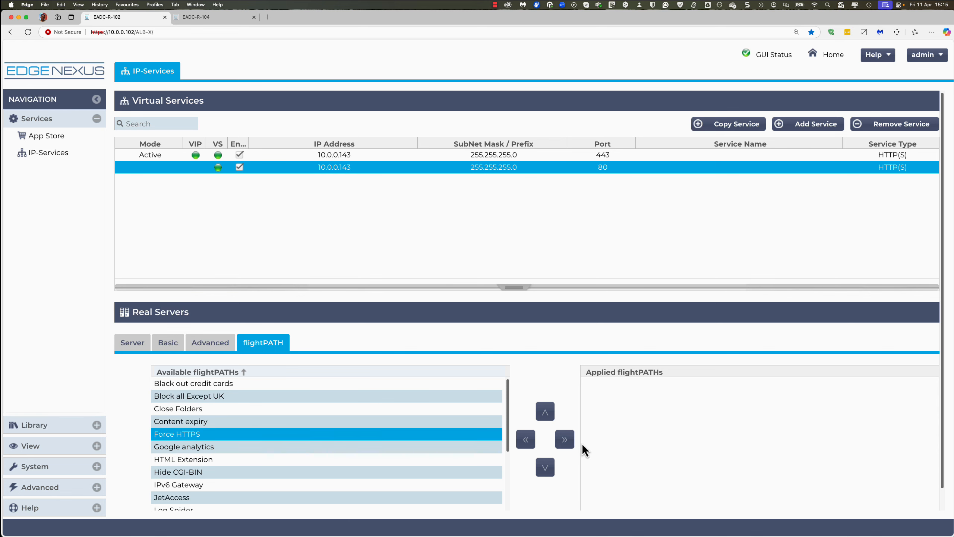
{"action": "left_click", "coordinate": [563, 442]}
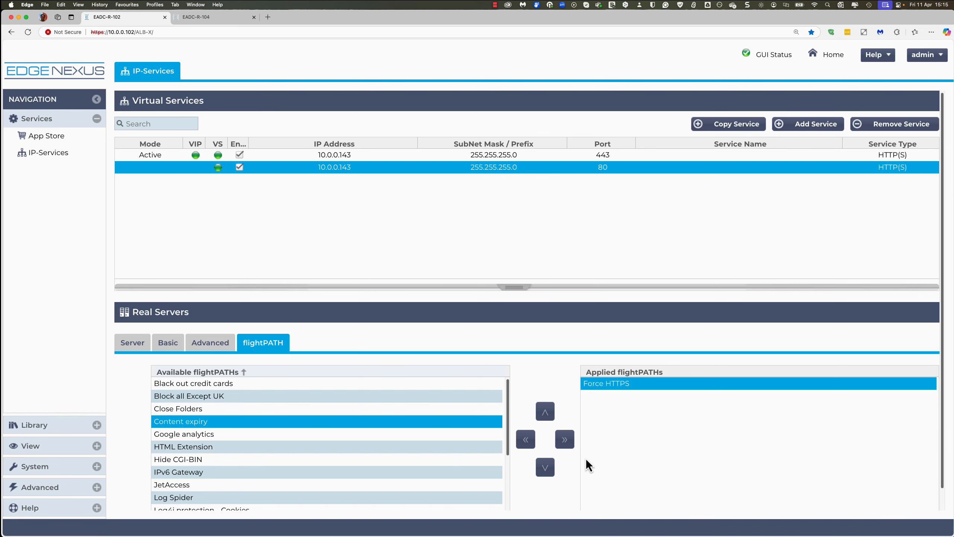
{"action": "left_click", "coordinate": [145, 347]}
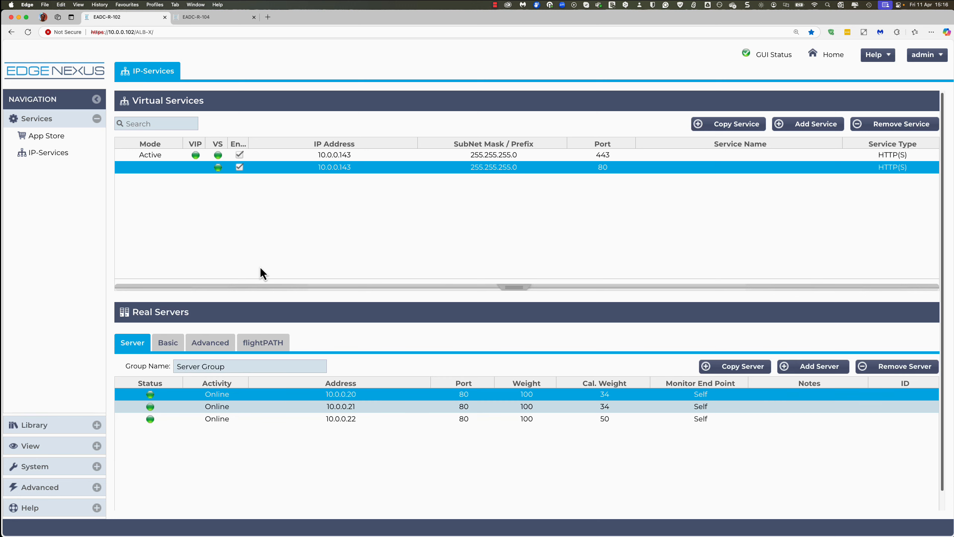